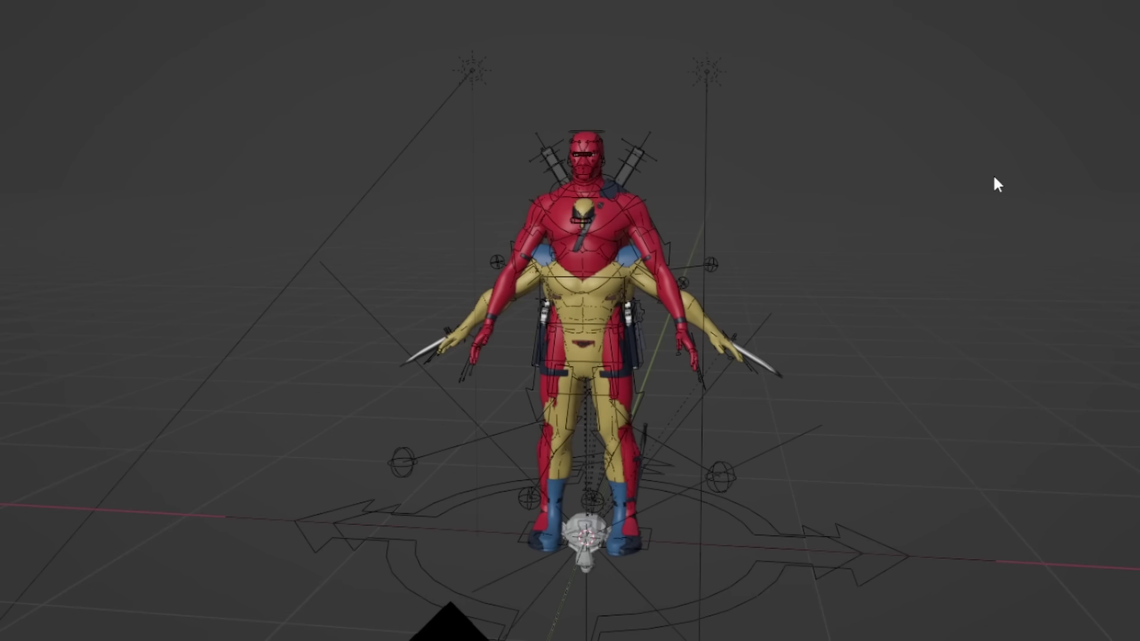
Drag the world ColorRamp's white stop from 0.644 to 0.098 to brighten the backdrop.
middle_click_drag(997, 186, 691, 582)
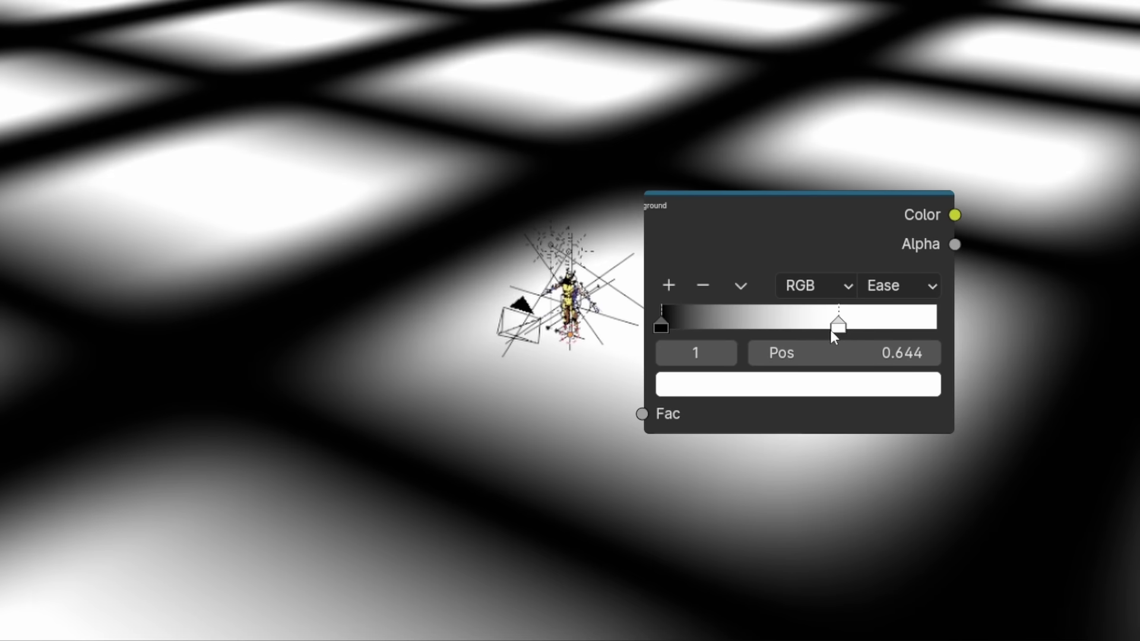
left_click_drag(830, 330, 677, 336)
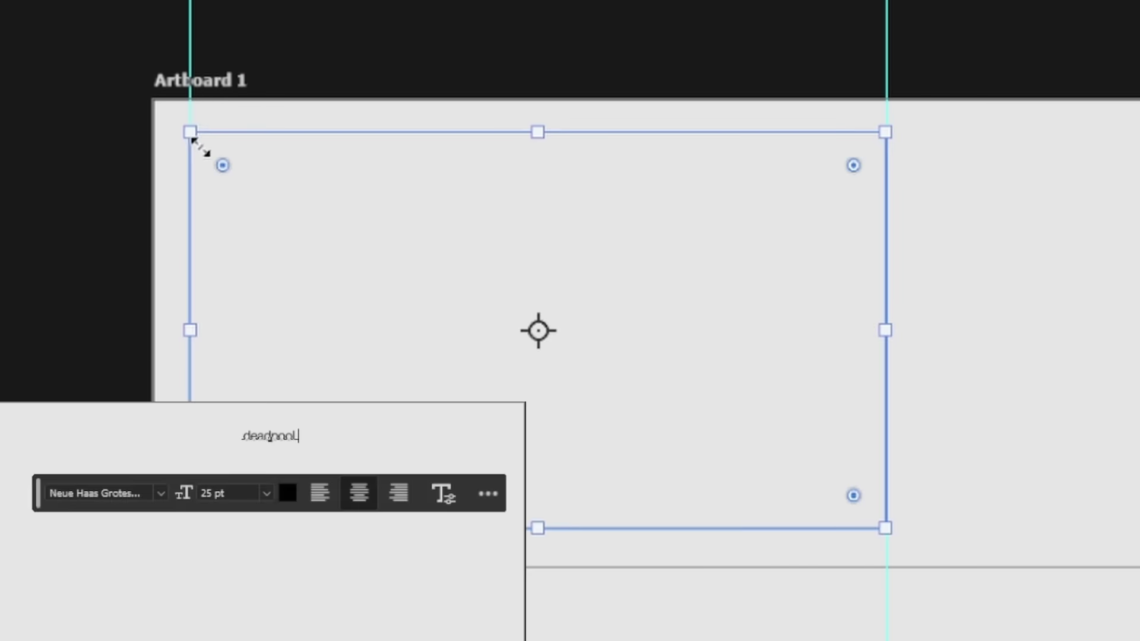
Caption the panel 'Looking at u', rough-sketch the figure in the cyan frame, then start the 2-minute timer.
type("Looking at u")
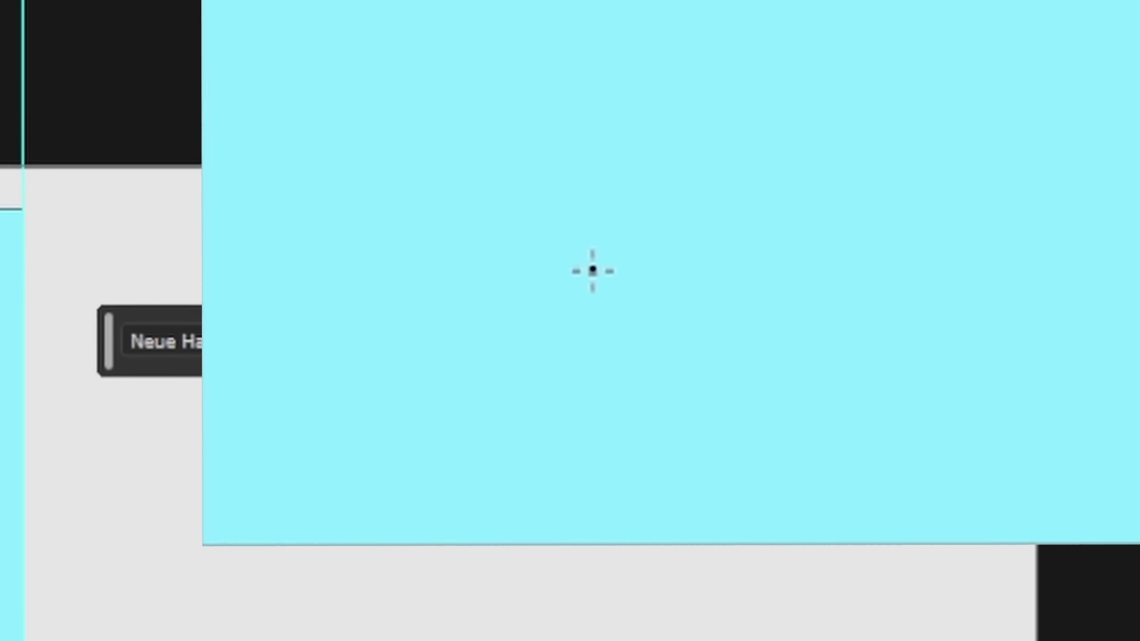
left_click_drag(614, 274, 521, 310)
left_click_drag(476, 428, 560, 267)
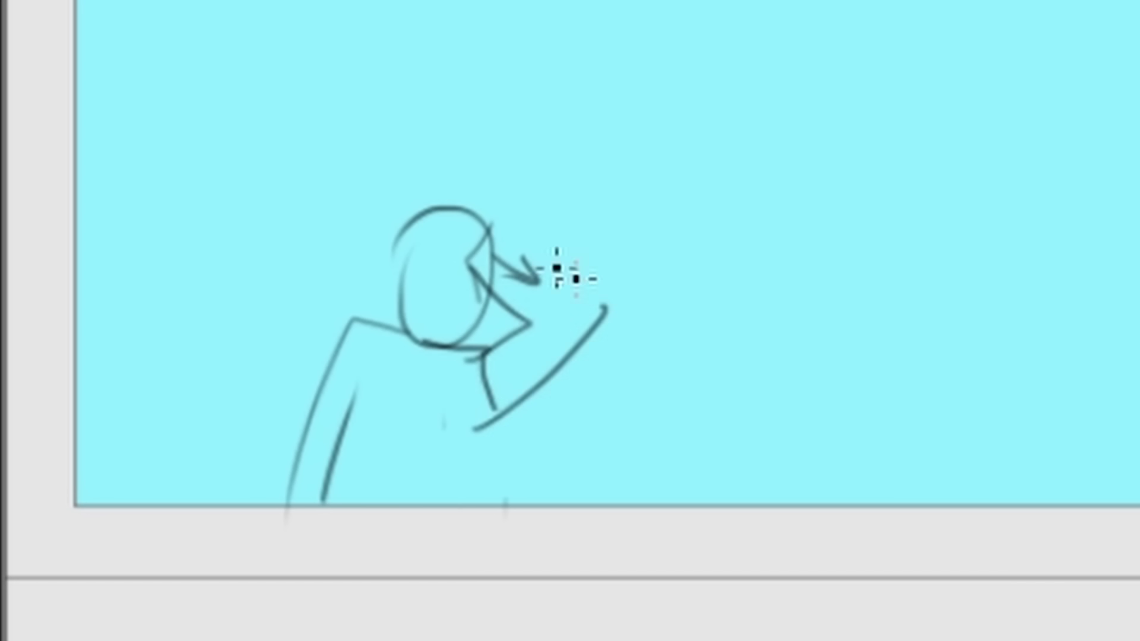
mouse_move(560, 267)
left_mouse_down()
mouse_move(469, 226)
mouse_move(610, 432)
left_mouse_up()
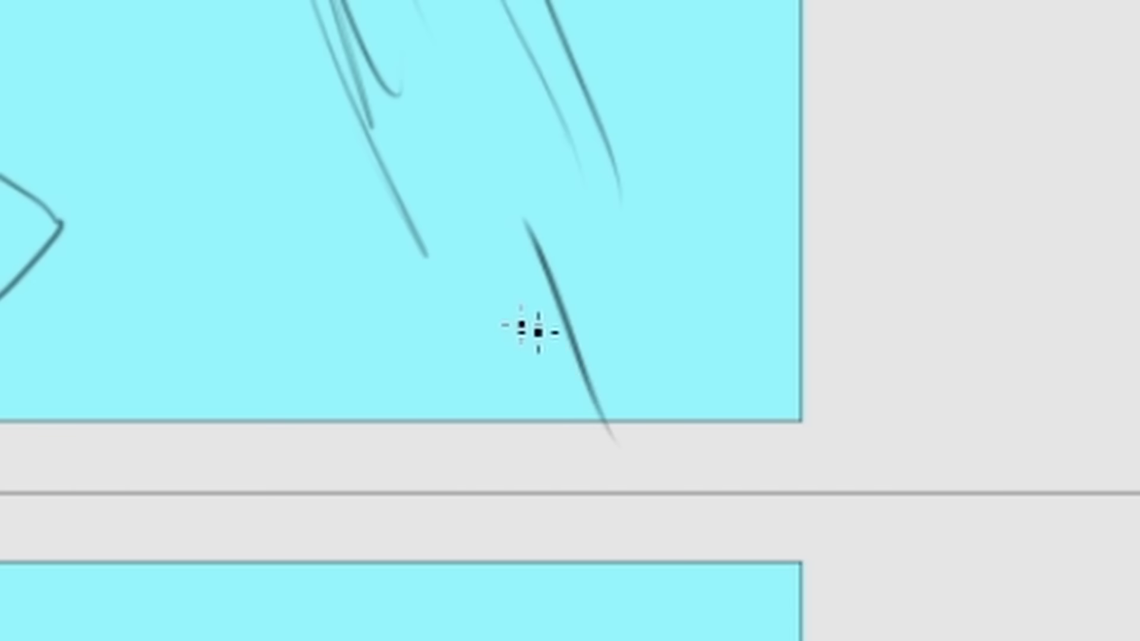
left_click_drag(534, 326, 617, 433)
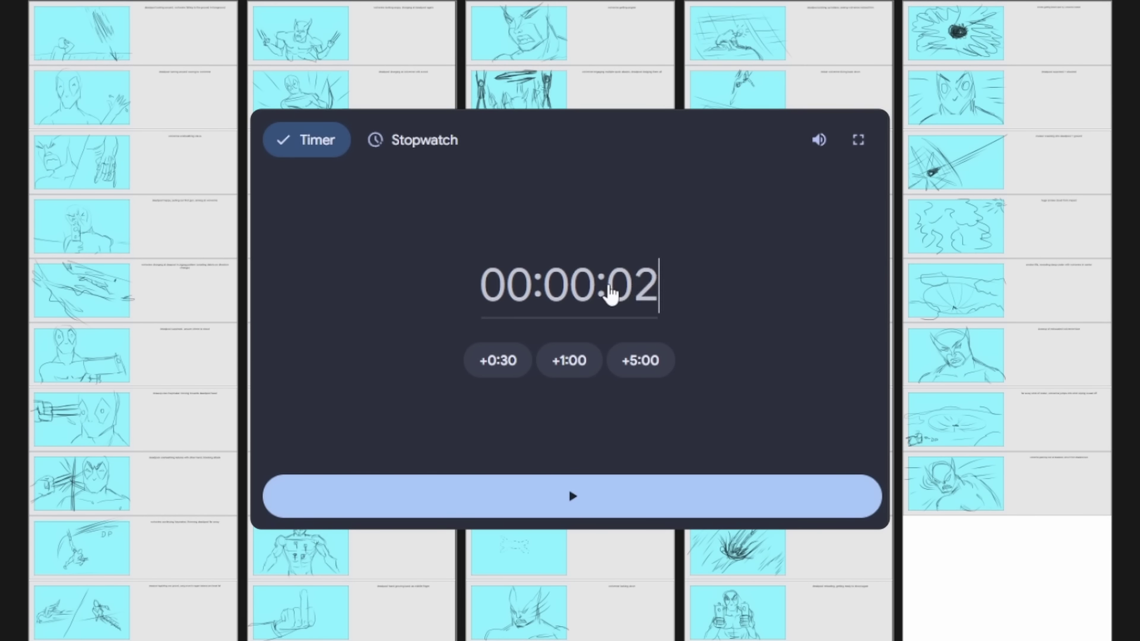
key("Return")
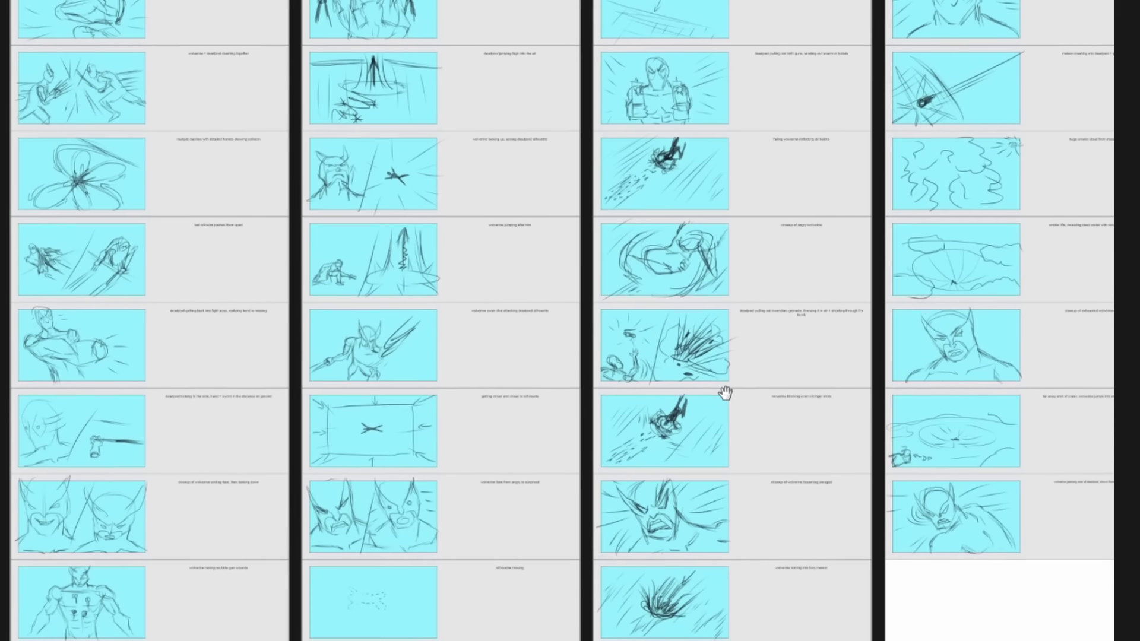
scroll(519, 249, "down", 3)
left_click_drag(501, 231, 520, 237)
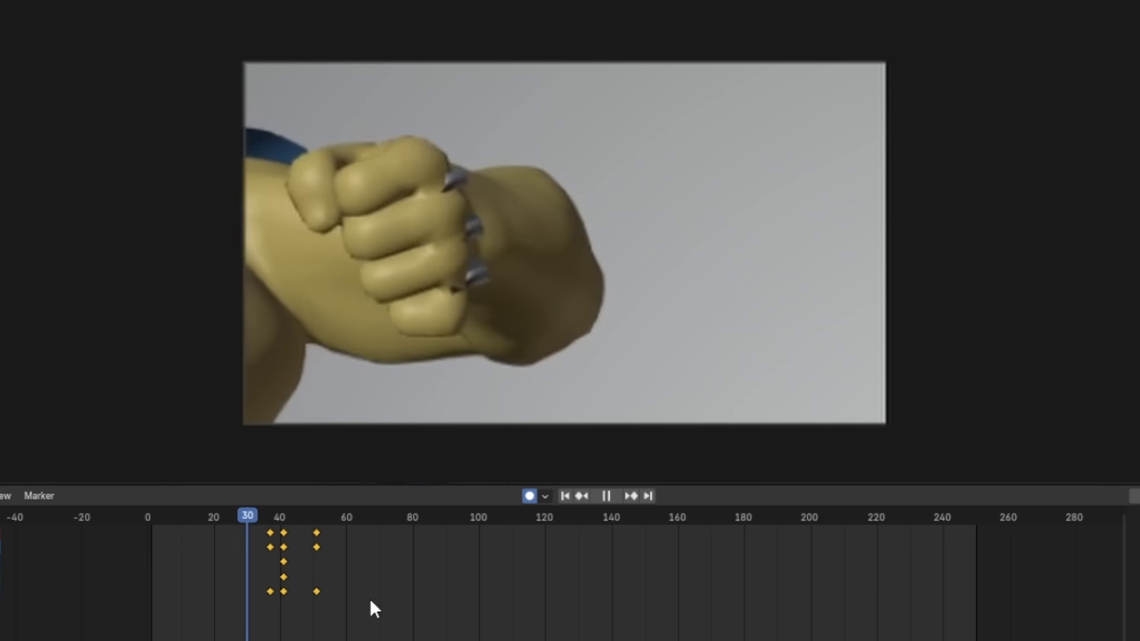
Stop playback at frame 50 and bring up the running Wolverine shot.
key("space")
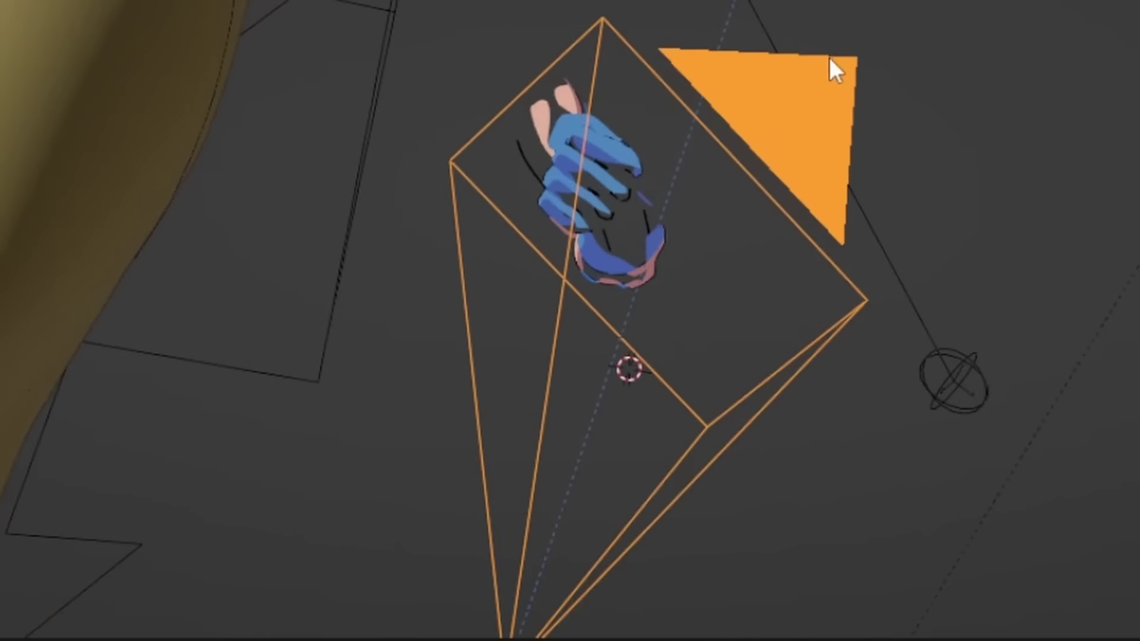
scroll(829, 57, "up", 6)
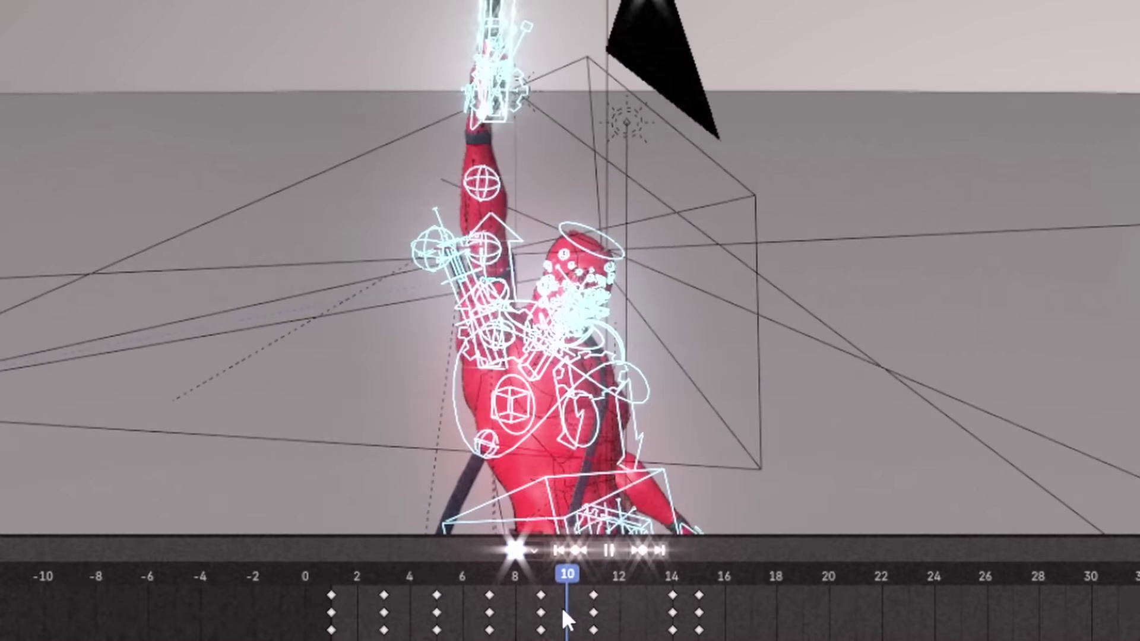
Scrub through the animation, key all four channels at frame 22, and play on.
left_click_drag(562, 607, 455, 609)
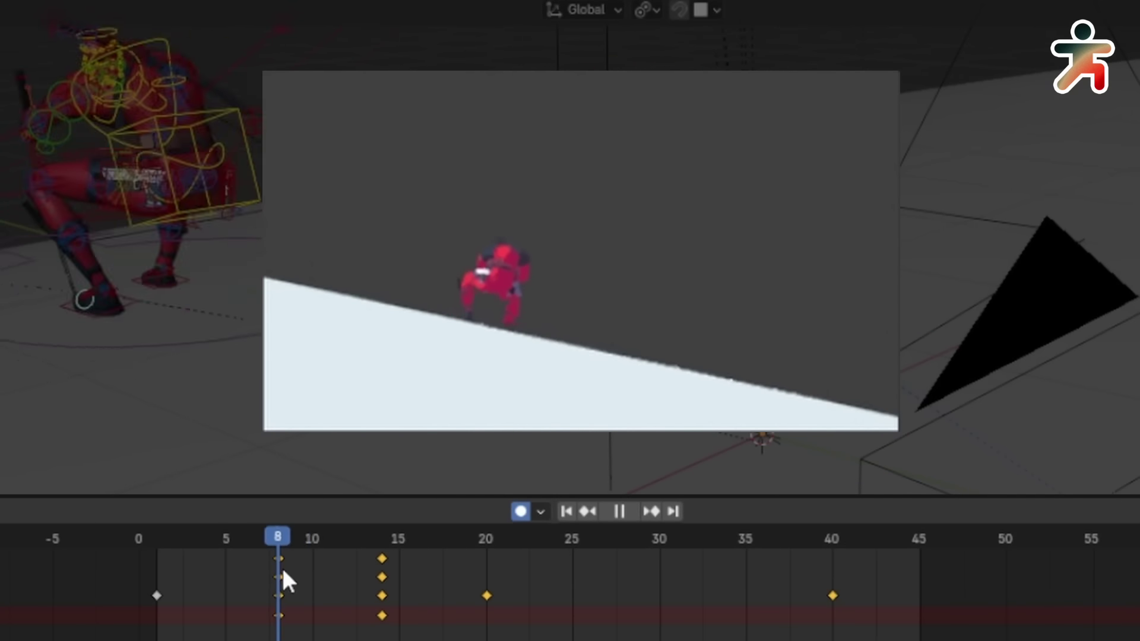
left_click_drag(282, 571, 554, 584)
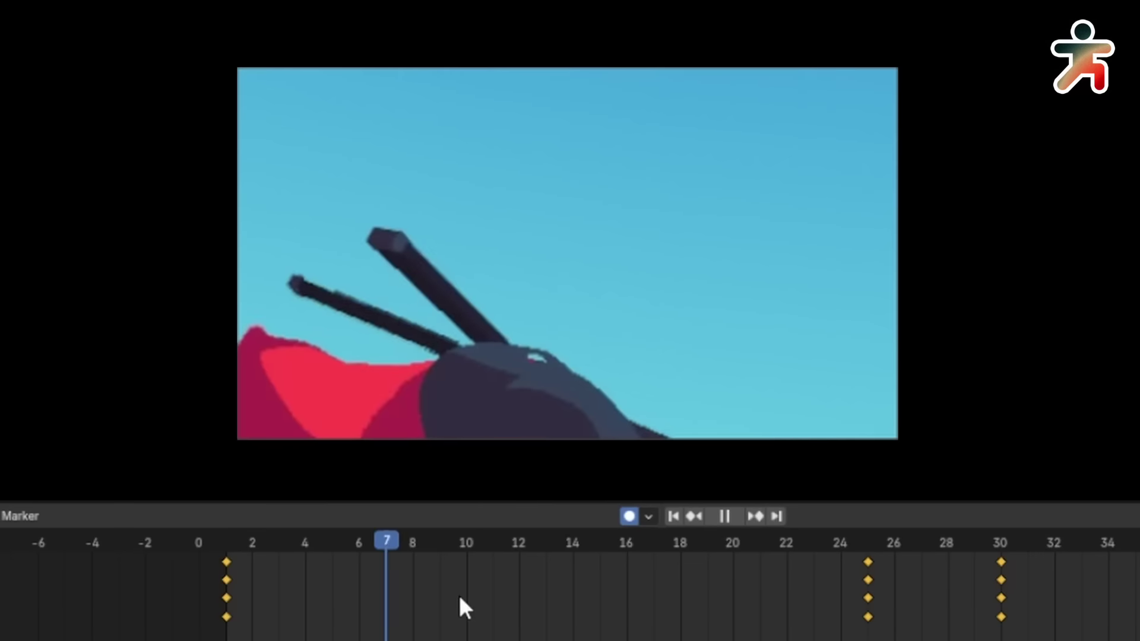
left_click(305, 557)
left_click_drag(307, 560, 467, 574)
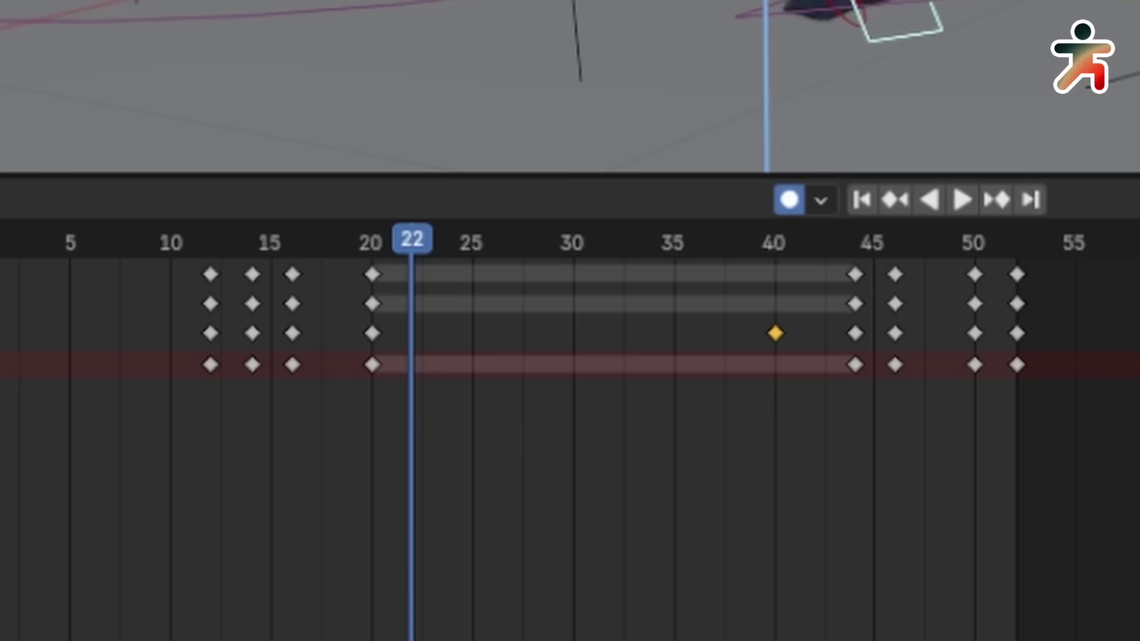
key("i")
key("space")
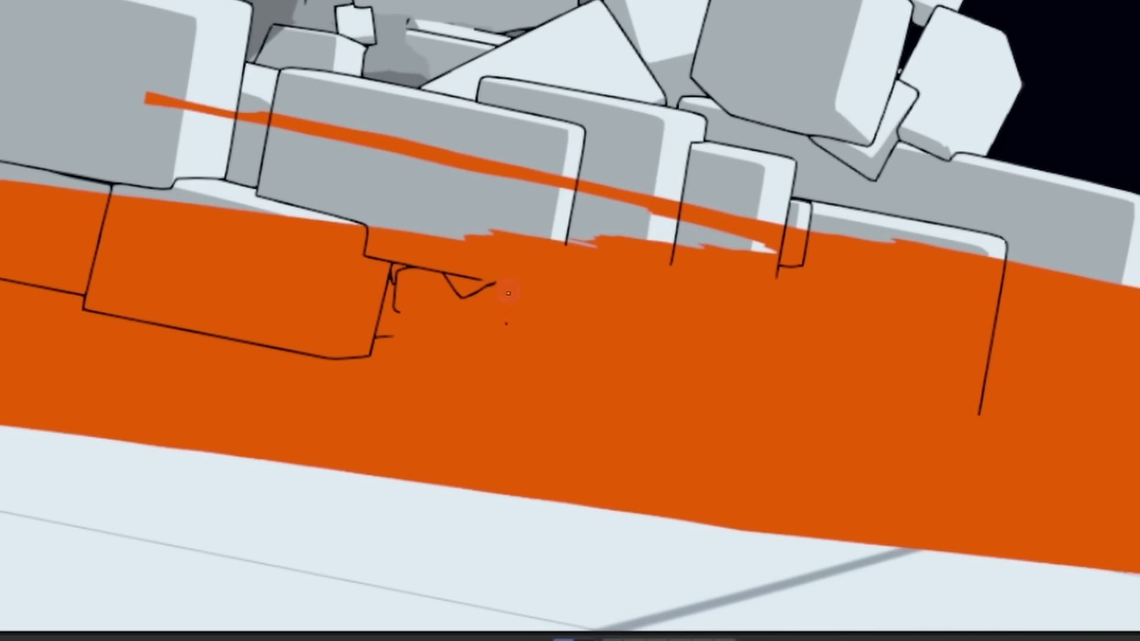
Draw thin orange detail strokes across Wolverine's chest and play back the animation.
left_click_drag(566, 343, 676, 279)
left_click_drag(502, 256, 502, 257)
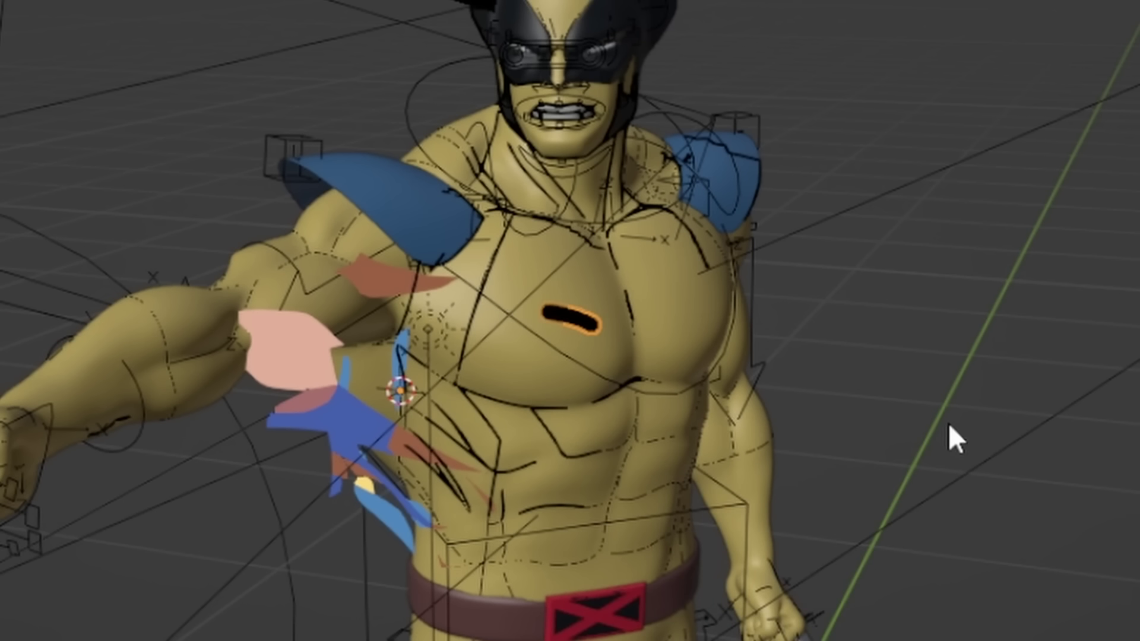
left_click_drag(528, 304, 612, 335)
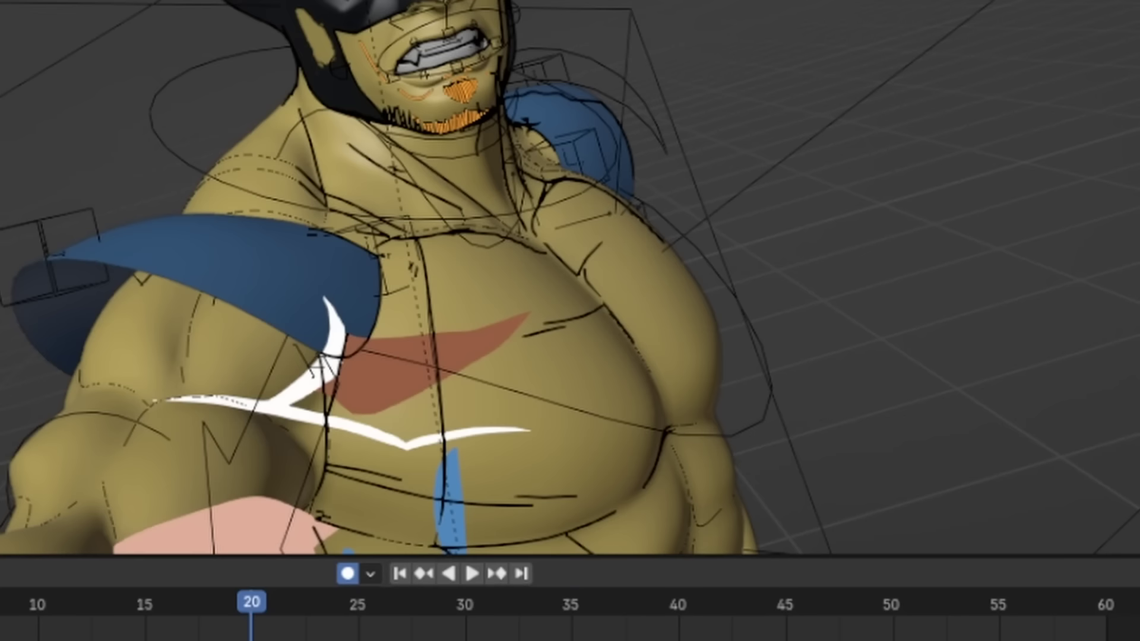
key("space")
key("space")
key("space")
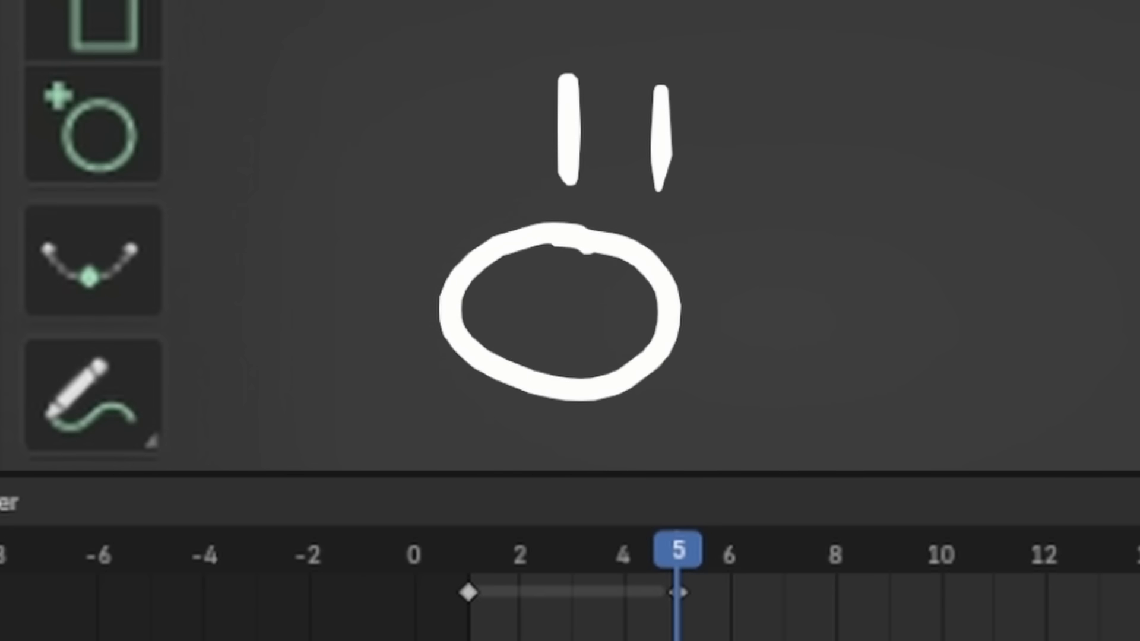
Interpolate an in-between mouth drawing at frame 3 and compare it with the frame 5 key.
key("Left")
key("Left")
key("ctrl+e")
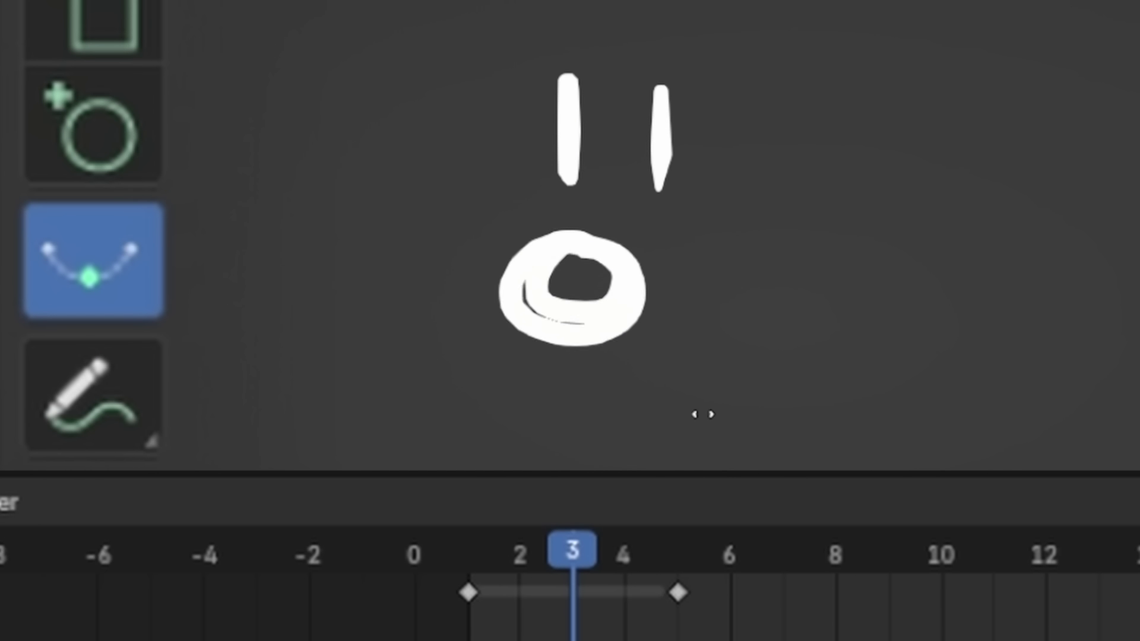
left_click(878, 420)
key("Right")
key("Right")
key("Left")
key("Left")
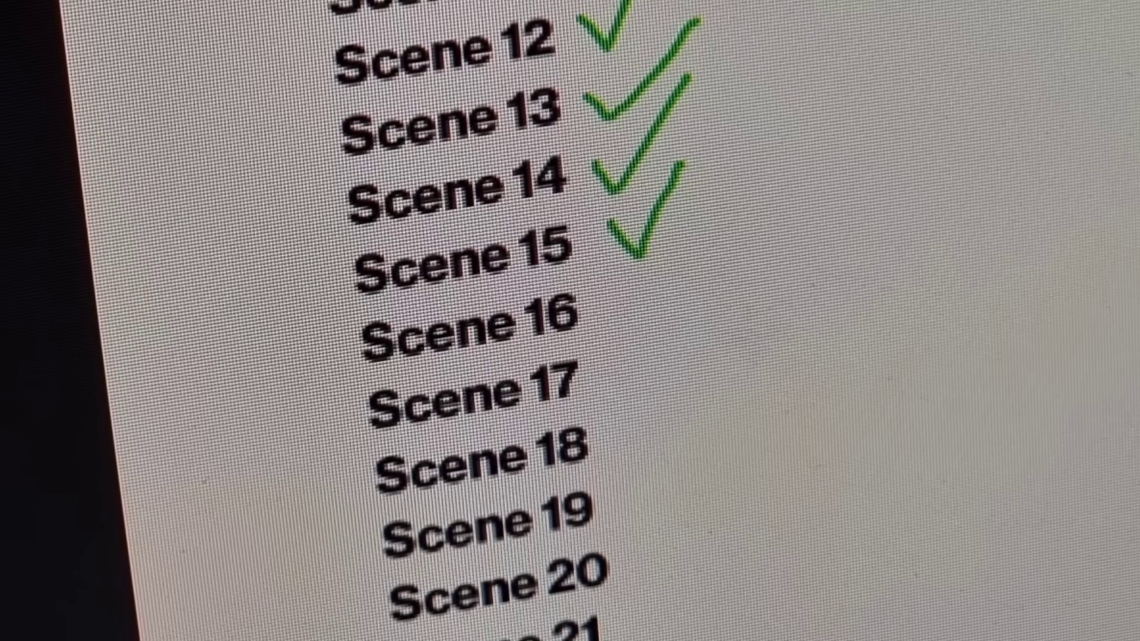
Draw green checkmarks beside Scene 16, Scene 17 and Scene 18 on the checklist.
left_click_drag(614, 293, 710, 211)
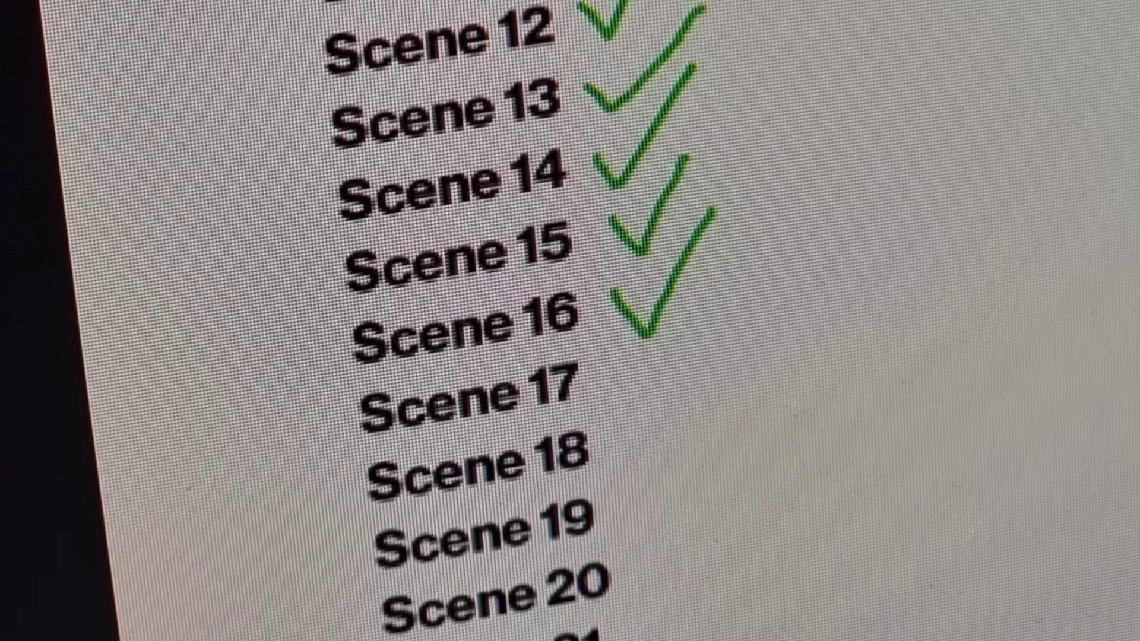
mouse_move(630, 363)
left_mouse_down()
mouse_move(677, 361)
mouse_move(729, 274)
left_mouse_up()
left_click_drag(633, 438, 703, 395)
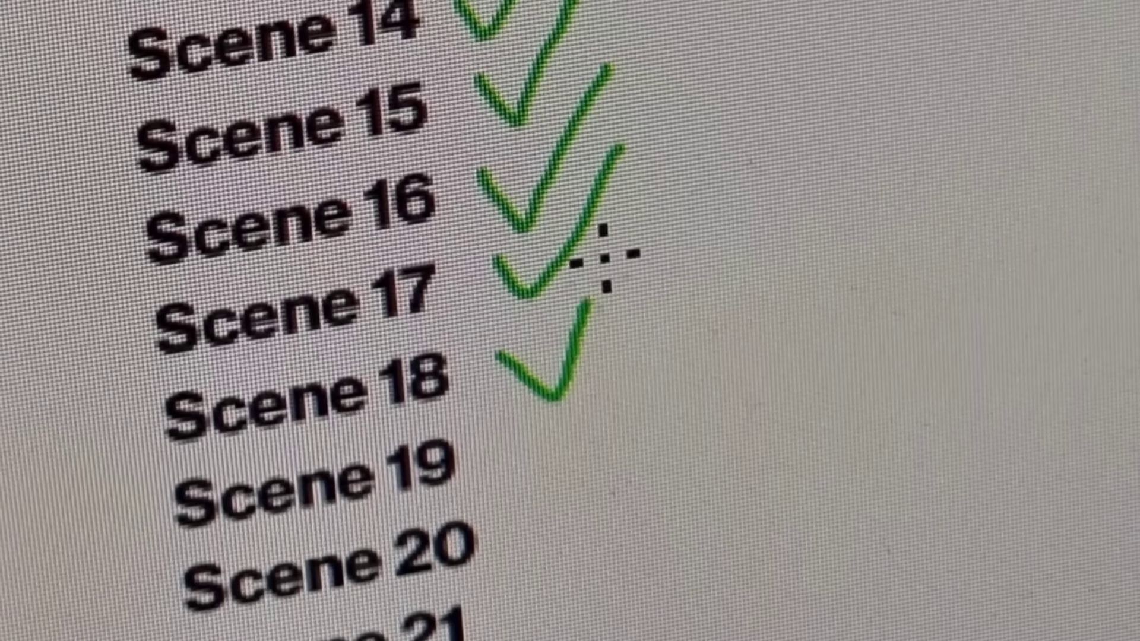
left_click_drag(604, 256, 614, 239)
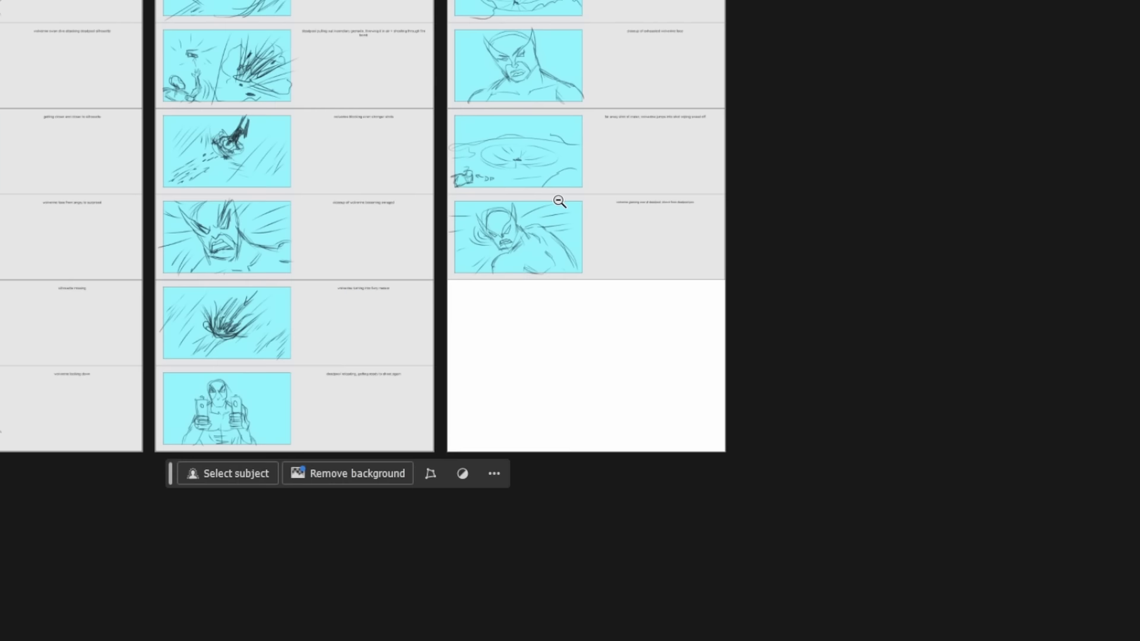
Pan and zoom out across the storyboard to review the other panels.
left_click_drag(559, 202, 720, 389)
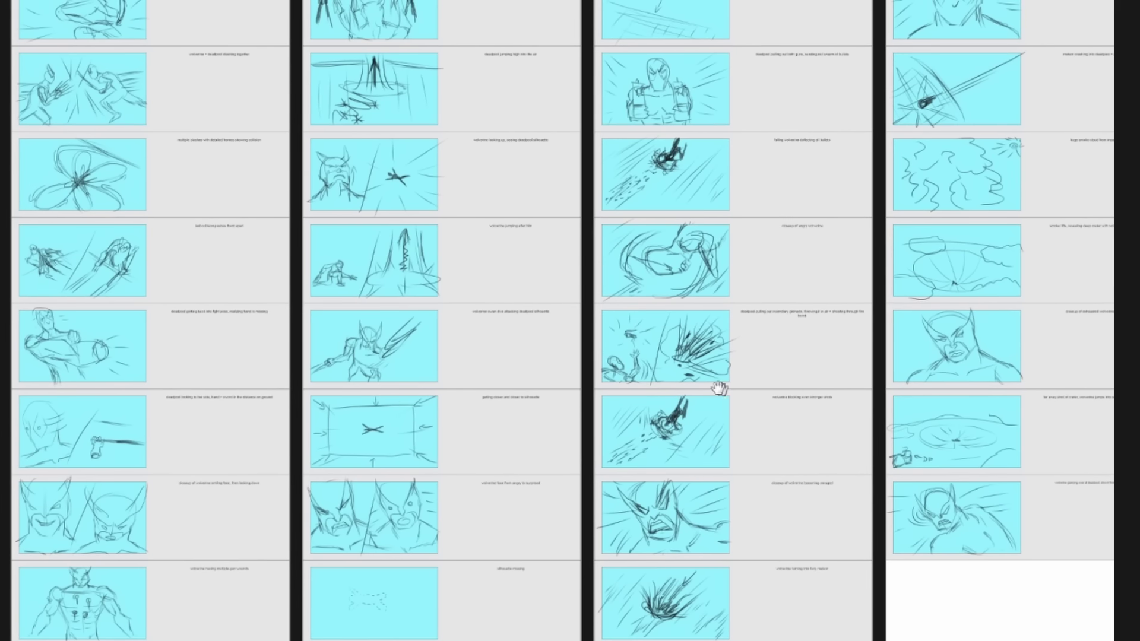
left_click(516, 249, "alt")
left_click_drag(434, 212, 512, 233)
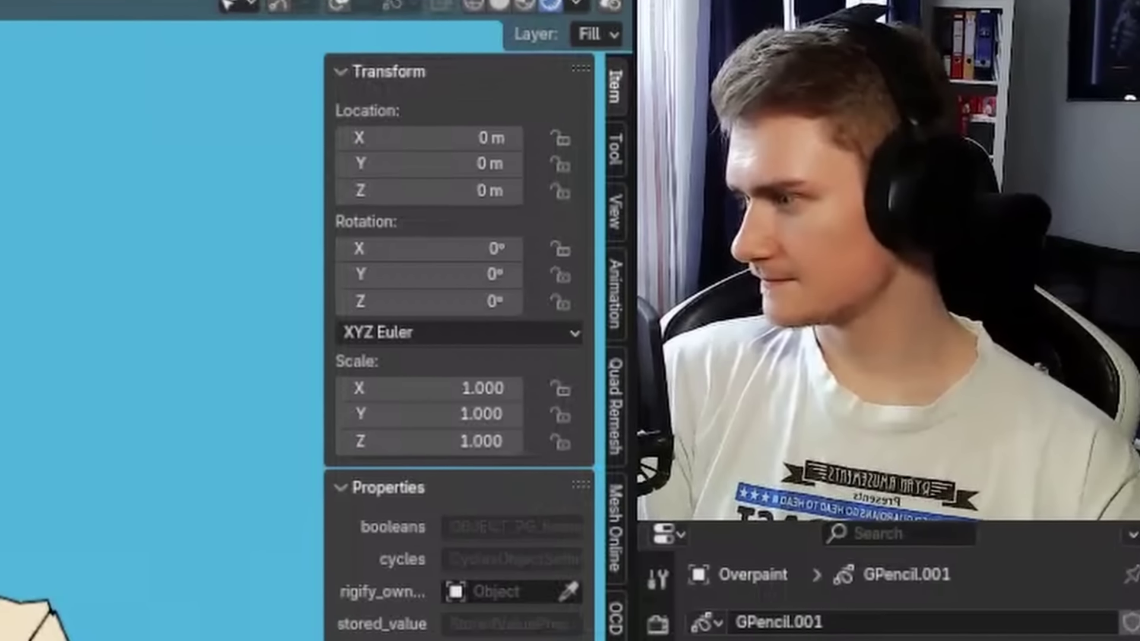
Set Fill tool Advanced options: Boundary Edit Lines, Gap Closure Size 0.100, Dilate/Contract -1 px.
key("t")
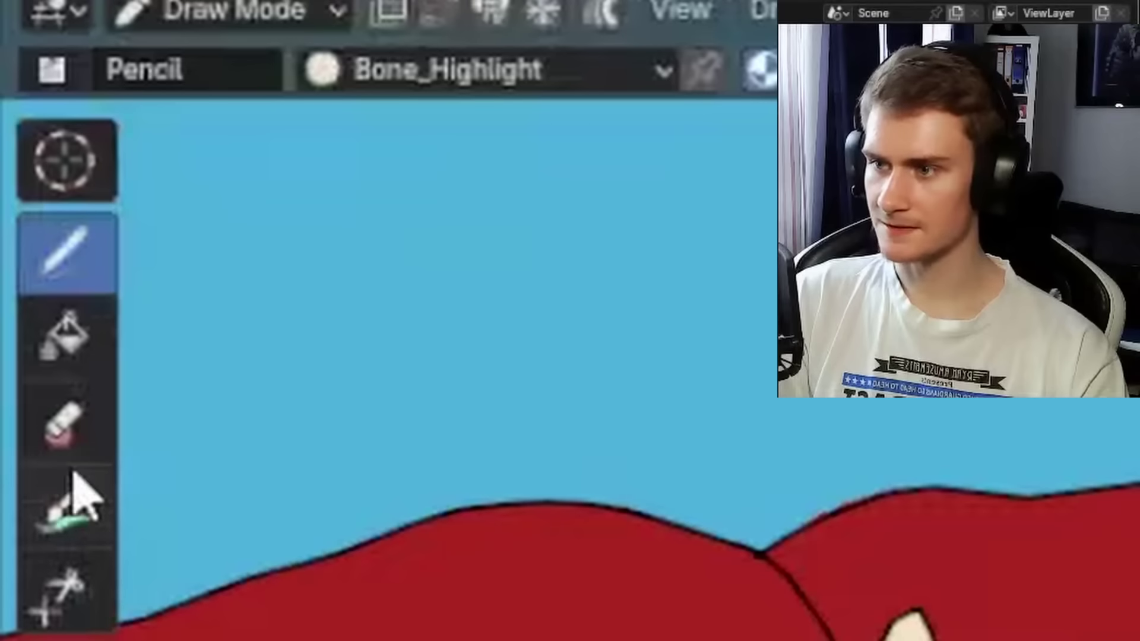
left_click(62, 351)
left_click(484, 59)
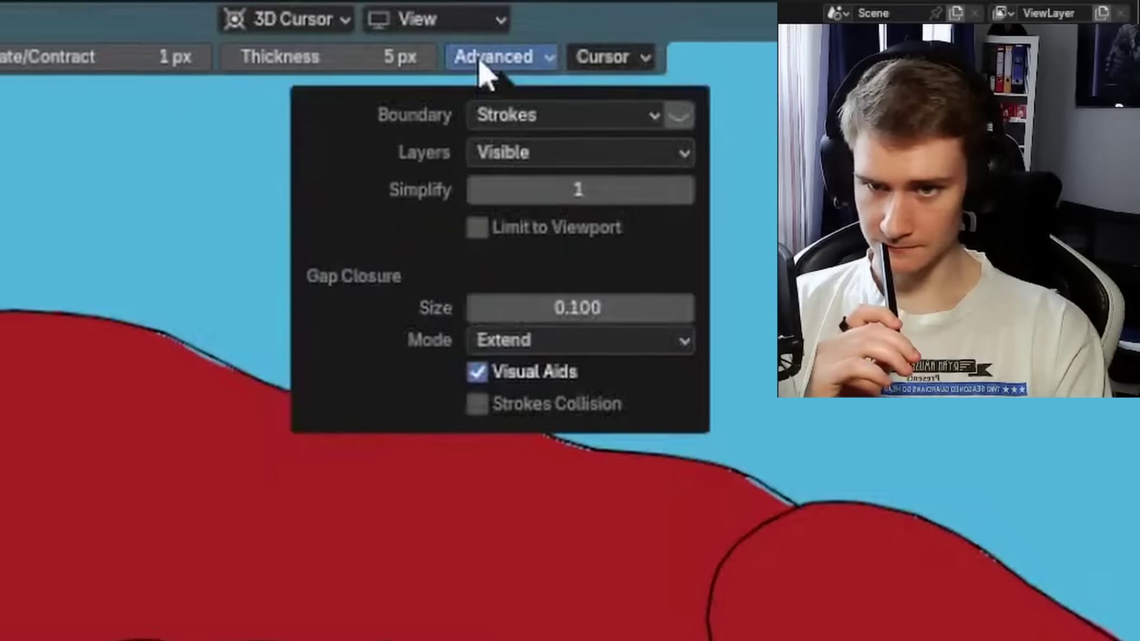
left_click(511, 152)
left_click(478, 178)
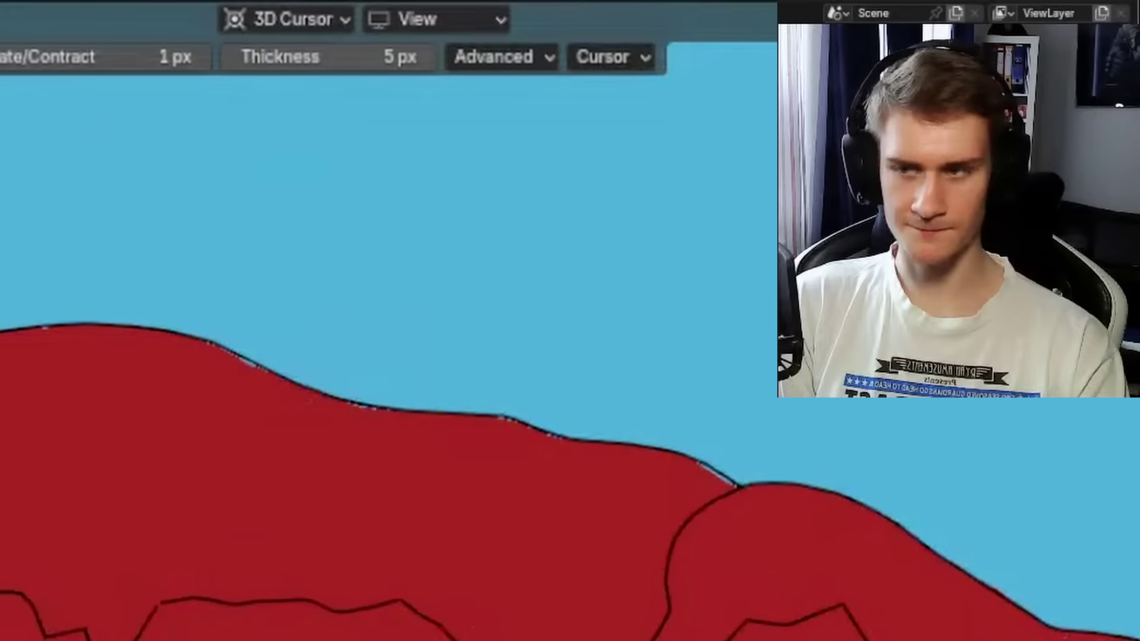
left_click(501, 57)
left_click(479, 309)
left_click(479, 308)
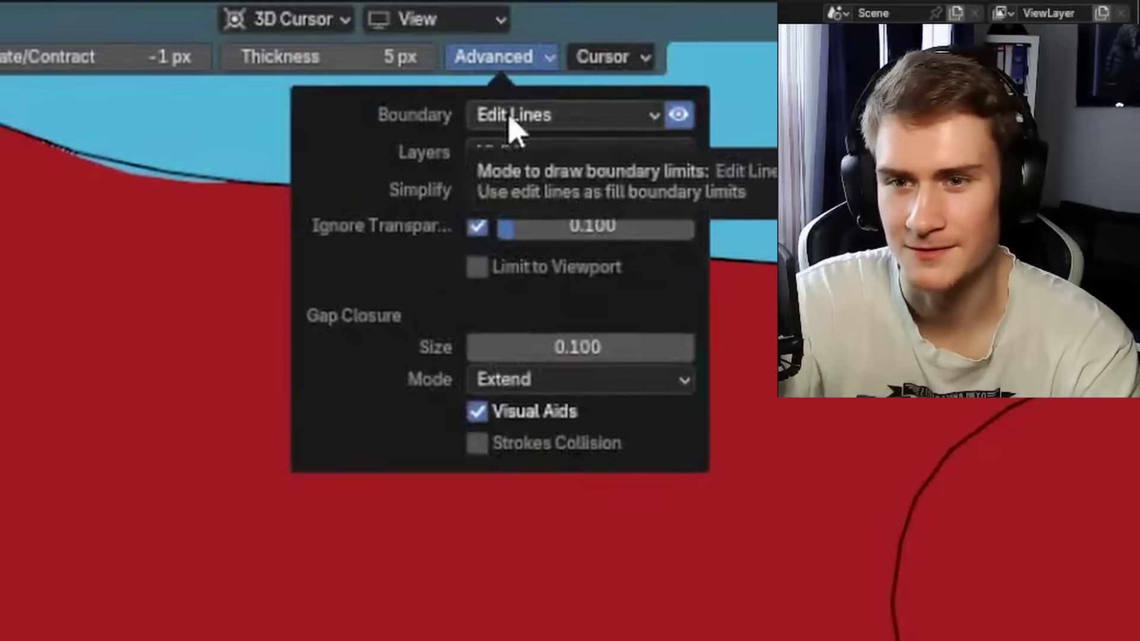
left_click(513, 119)
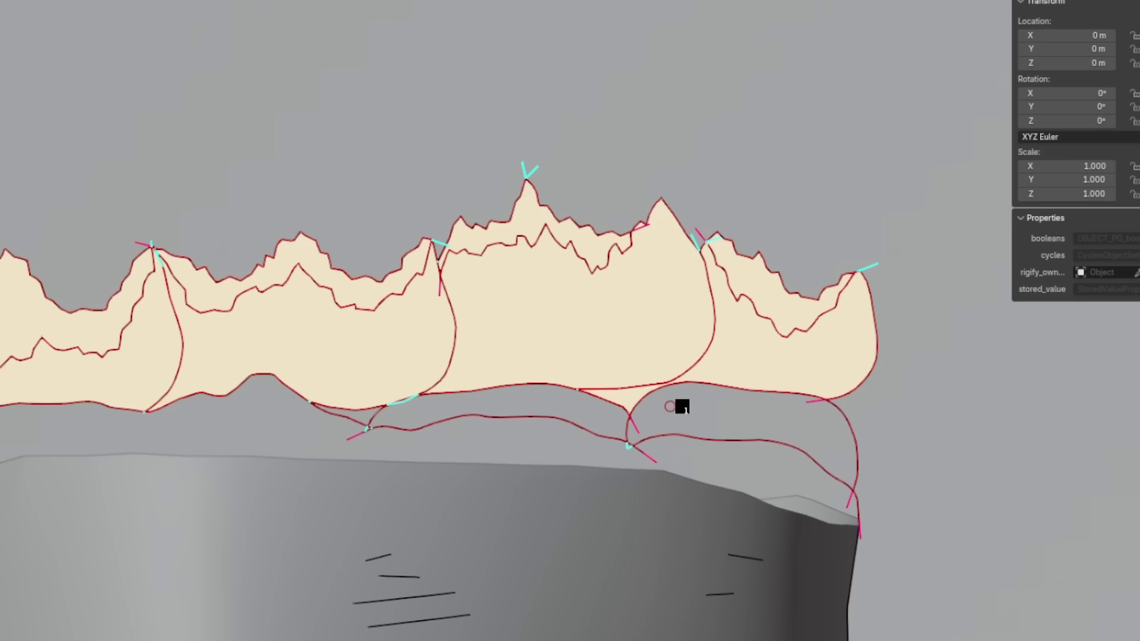
Bucket-fill the unfilled region between the jagged outline strokes with cream.
left_click(677, 407)
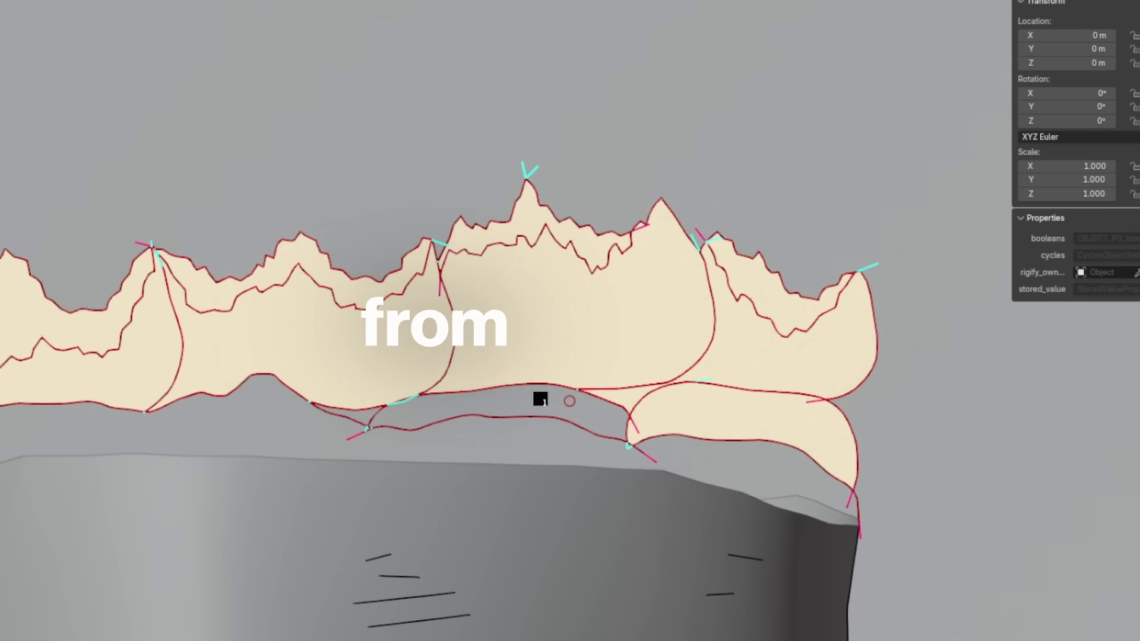